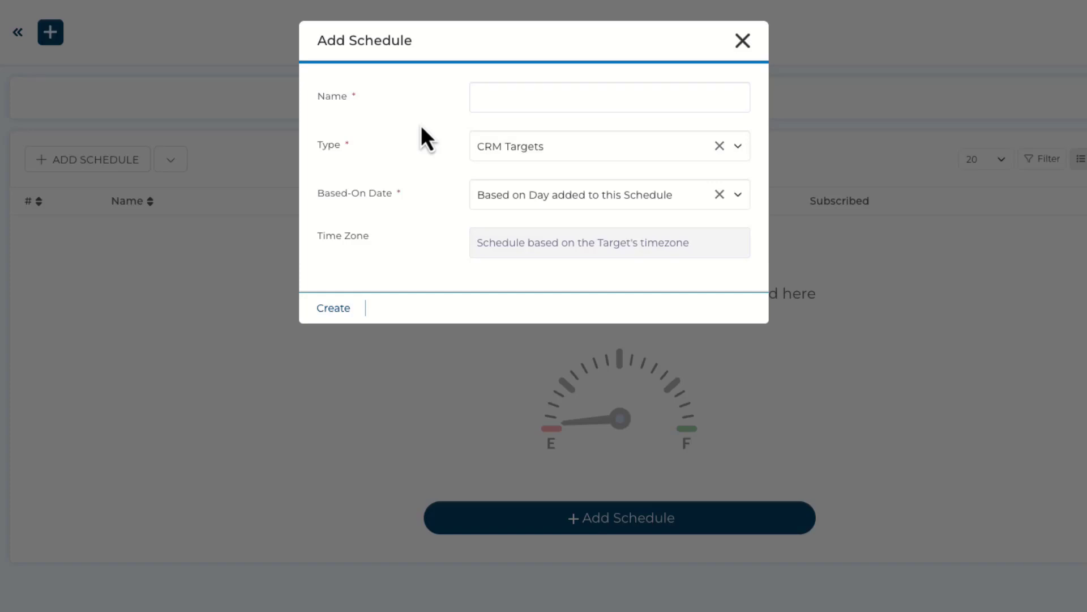
Create a CRM Targets schedule named "Yearly Anniversary", based on the day added to the schedule
{"action": "left_click", "coordinate": [534, 93]}
{"action": "type", "text": "Yearly Anniversary"}
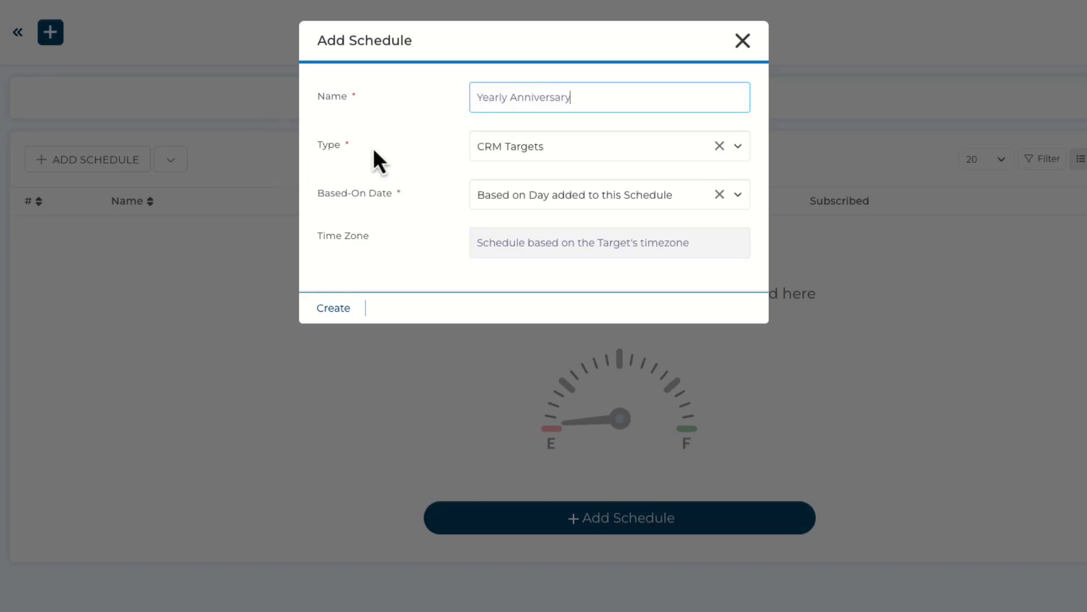
{"action": "left_click", "coordinate": [445, 117]}
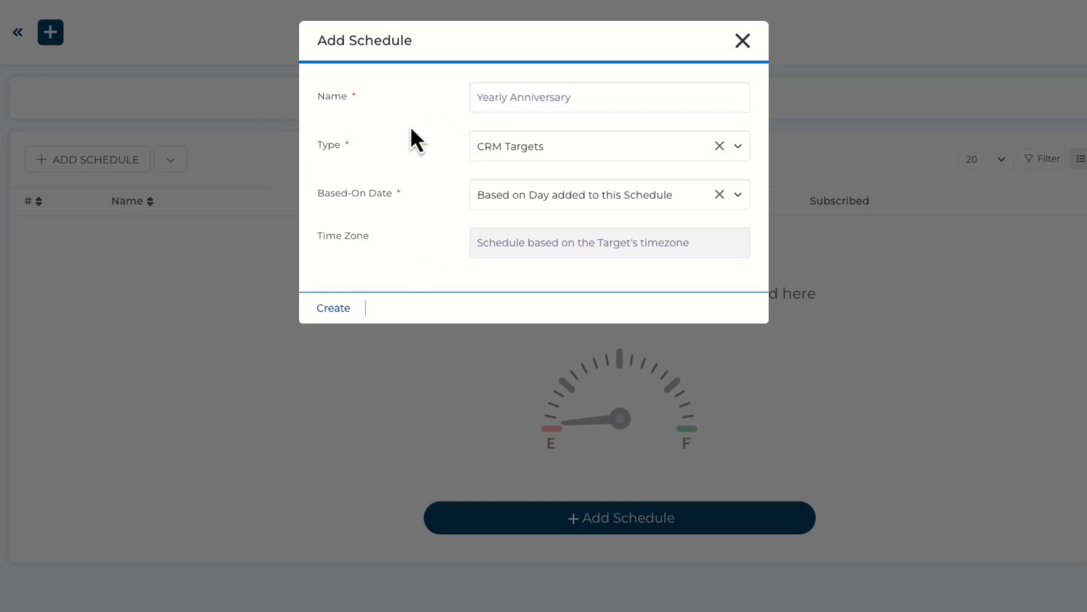
{"action": "left_click", "coordinate": [338, 307]}
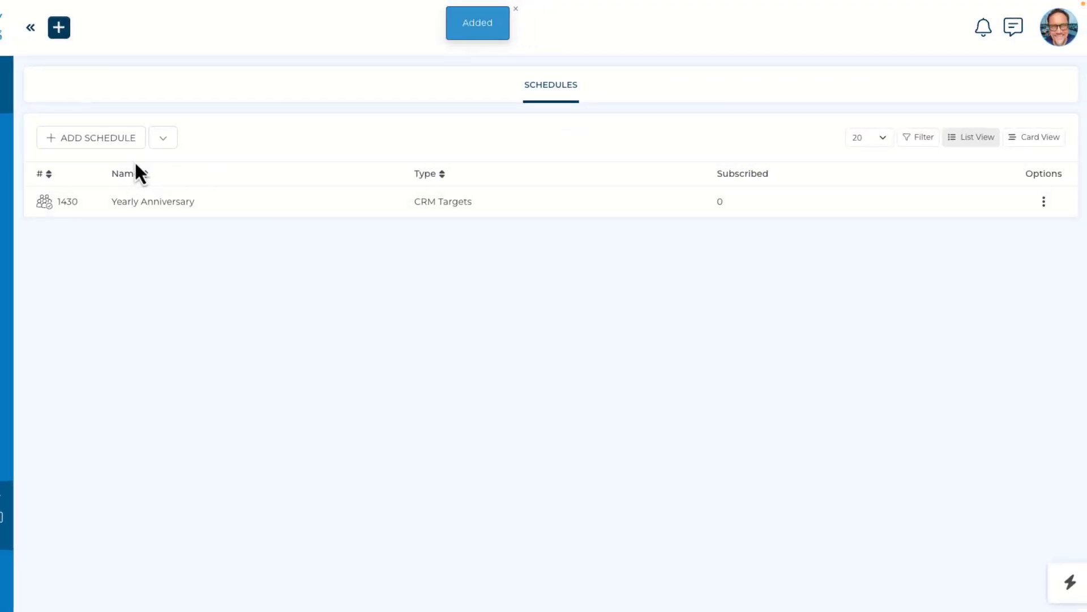
Add an automation entry named "1 Year anniversary" to the Yearly Anniversary schedule, triggering after 12 months
{"action": "left_click", "coordinate": [120, 202]}
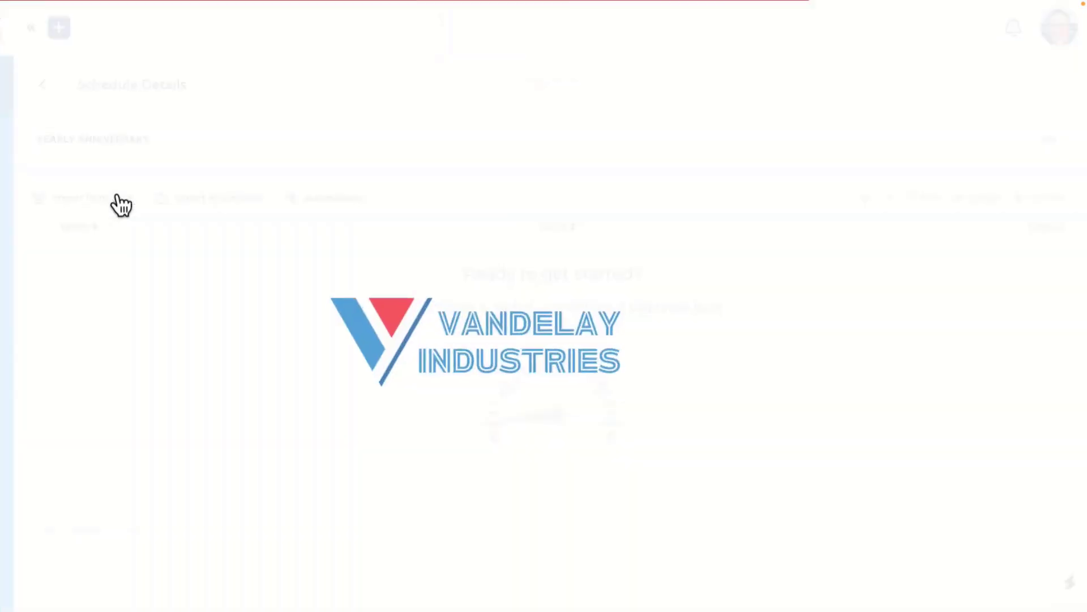
{"action": "left_click", "coordinate": [307, 204]}
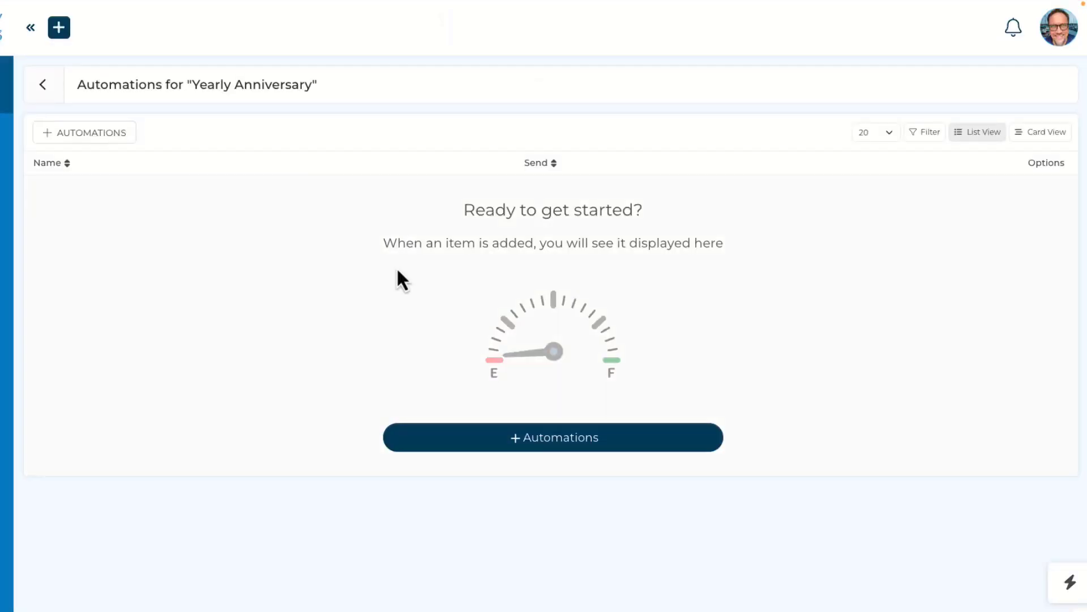
{"action": "left_click", "coordinate": [499, 448]}
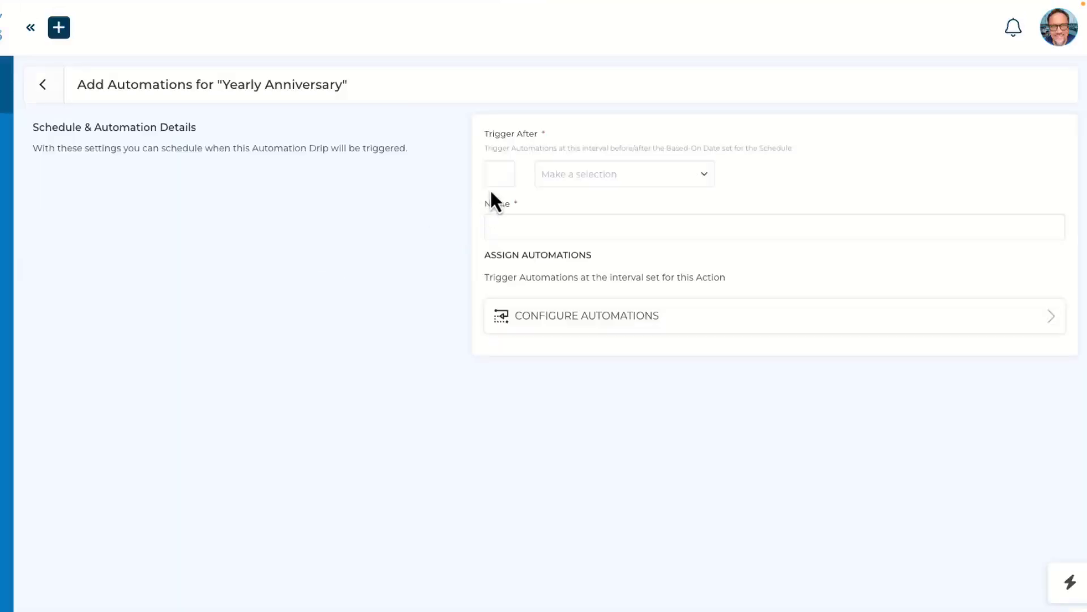
{"action": "left_click", "coordinate": [497, 183]}
{"action": "type", "text": "12"}
{"action": "left_click", "coordinate": [550, 176]}
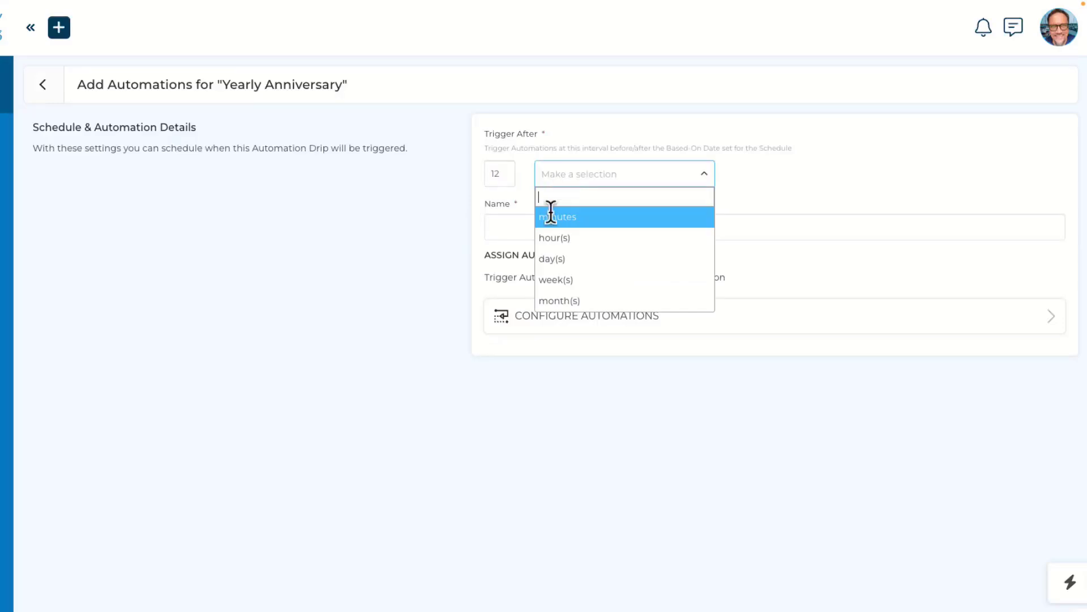
{"action": "left_click", "coordinate": [562, 300]}
{"action": "left_click", "coordinate": [529, 234]}
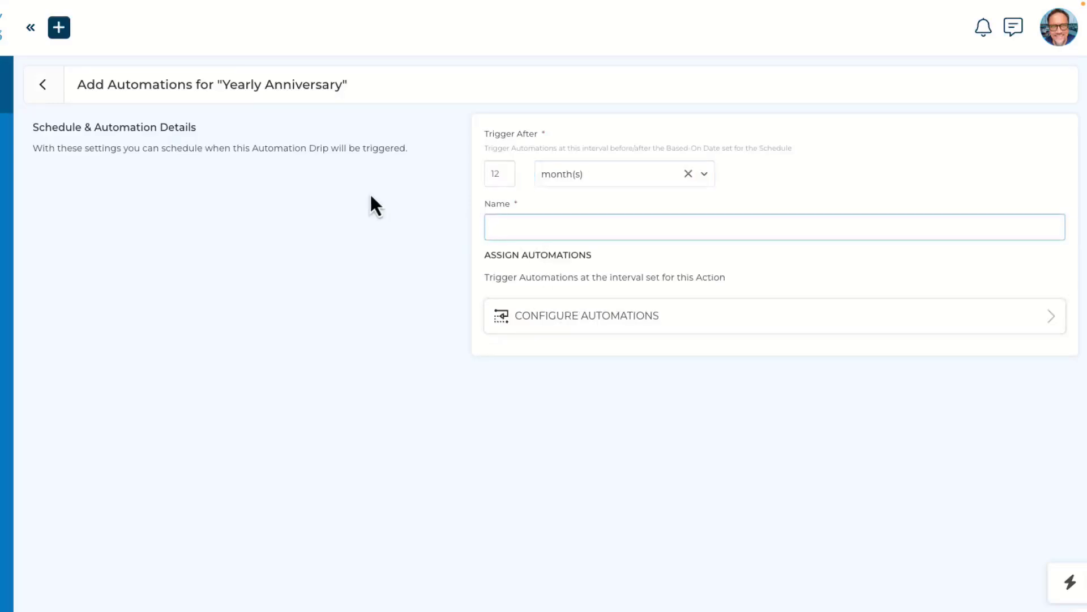
{"action": "type", "text": "1 Year anniversary"}
Assign a Send Email to Target automation with subject "It's been great working with you!" and body "1 Year", then save and create the entry
{"action": "left_click", "coordinate": [567, 326]}
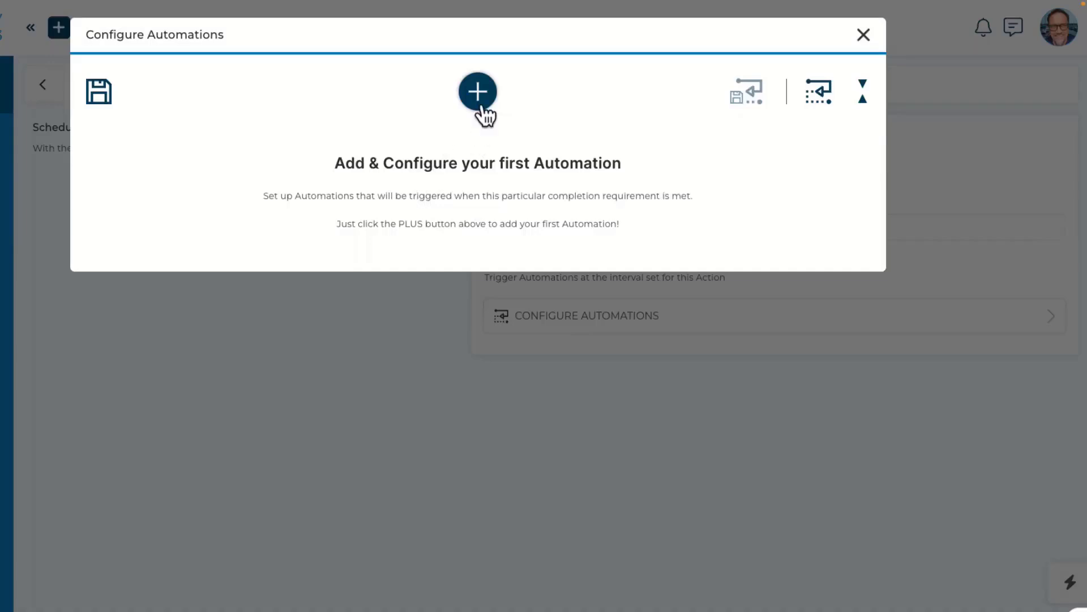
{"action": "left_click", "coordinate": [479, 99]}
{"action": "left_click", "coordinate": [464, 136]}
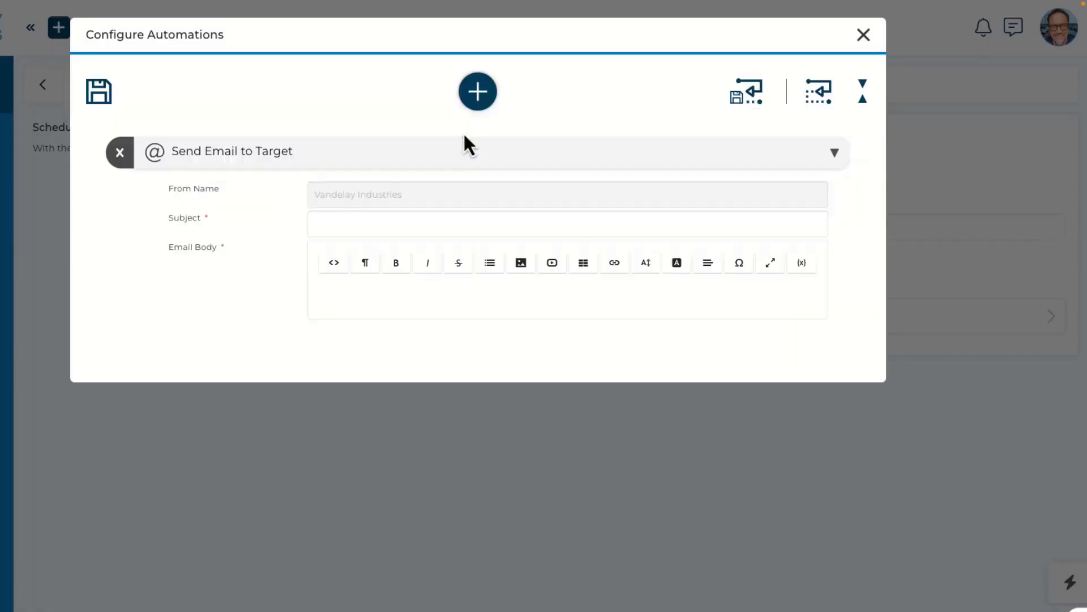
{"action": "left_click", "coordinate": [369, 222]}
{"action": "type", "text": "It's been great working with you!"}
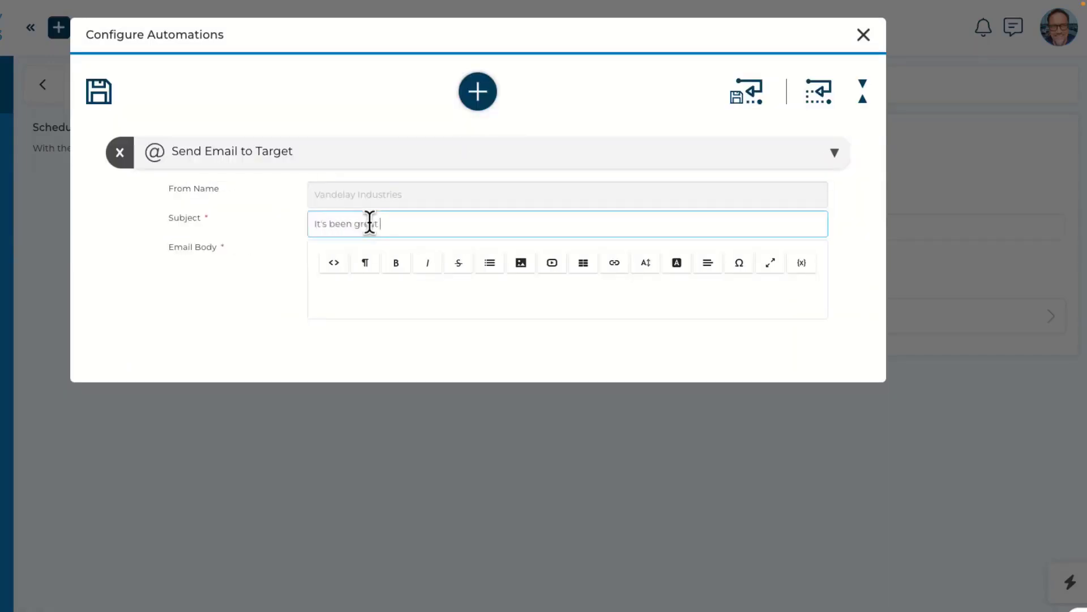
{"action": "left_click", "coordinate": [368, 291]}
{"action": "type", "text": "1 Year"}
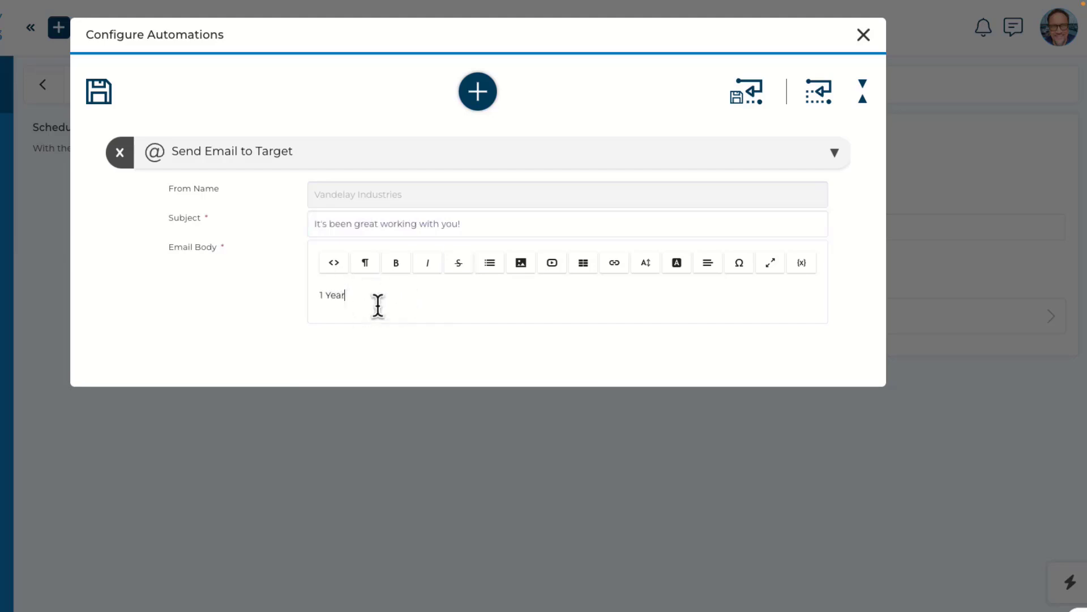
{"action": "left_click", "coordinate": [104, 99]}
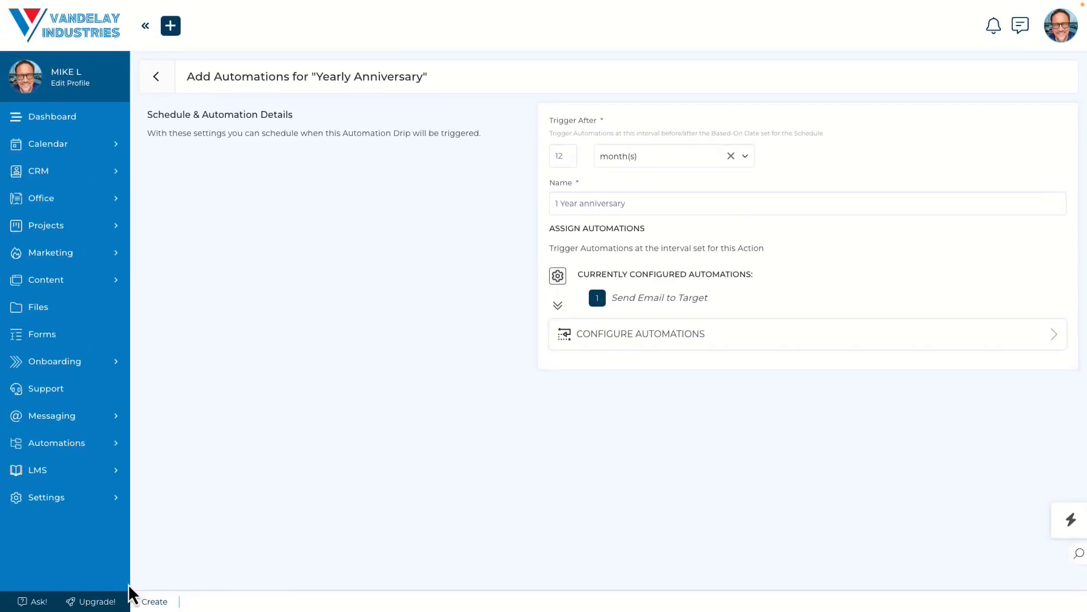
{"action": "left_click", "coordinate": [154, 601]}
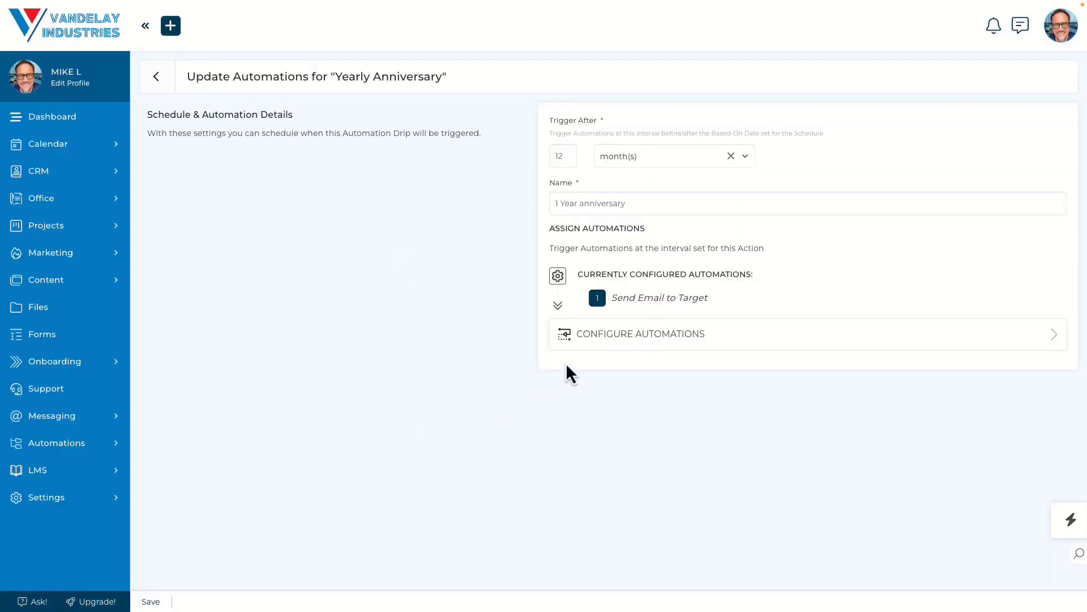
Reopen the entry's automation configuration and look through the available automation types
{"action": "left_click", "coordinate": [581, 344]}
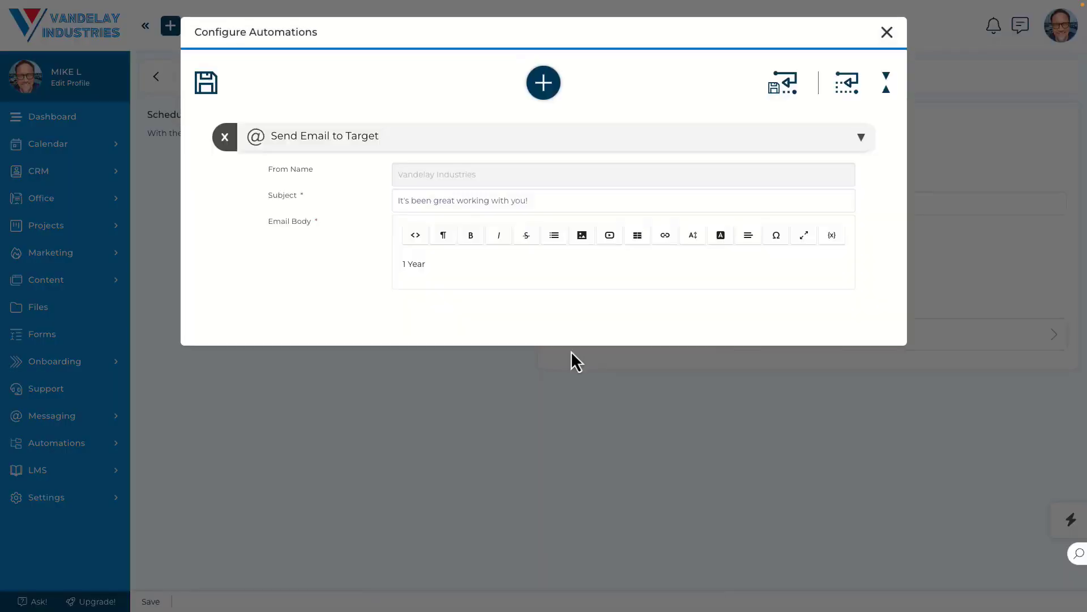
{"action": "left_click", "coordinate": [540, 85]}
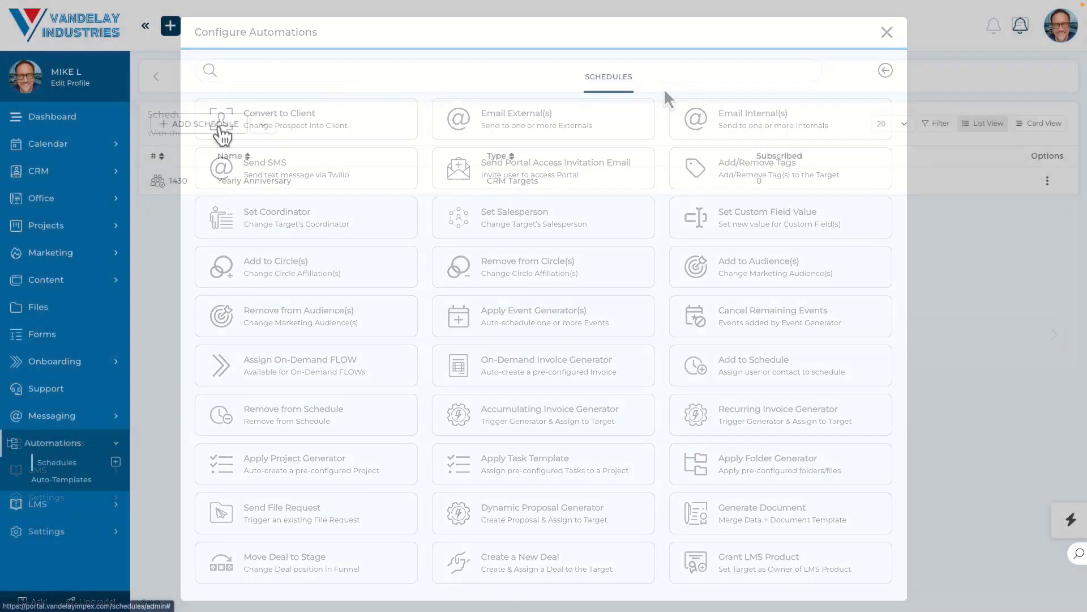
Start a new direct schedule for CRM Targets based on the specific date 12/25/2024
{"action": "left_click", "coordinate": [218, 127]}
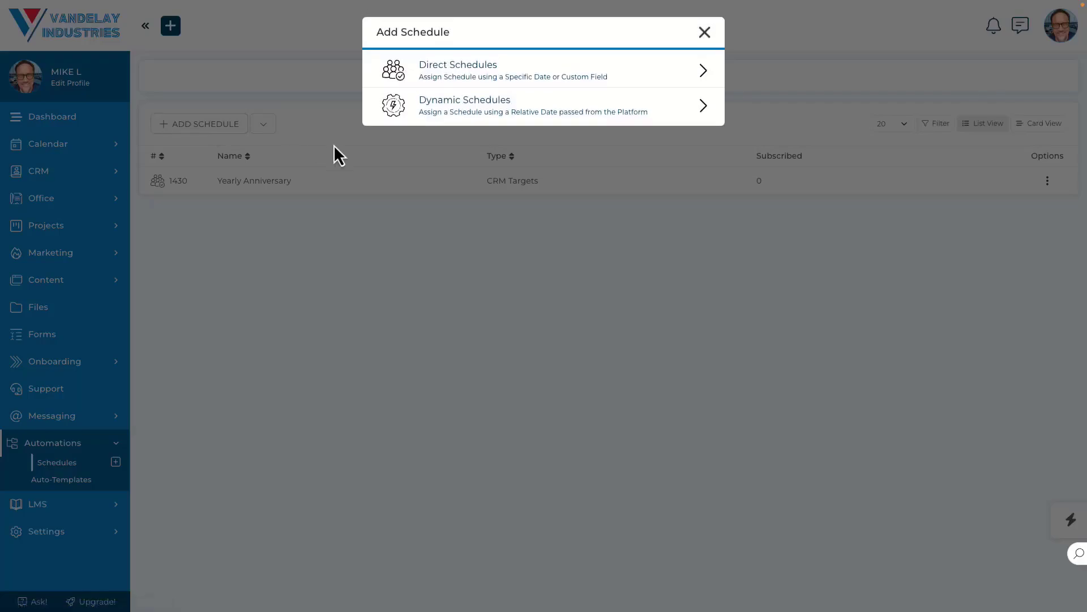
{"action": "left_click", "coordinate": [460, 73]}
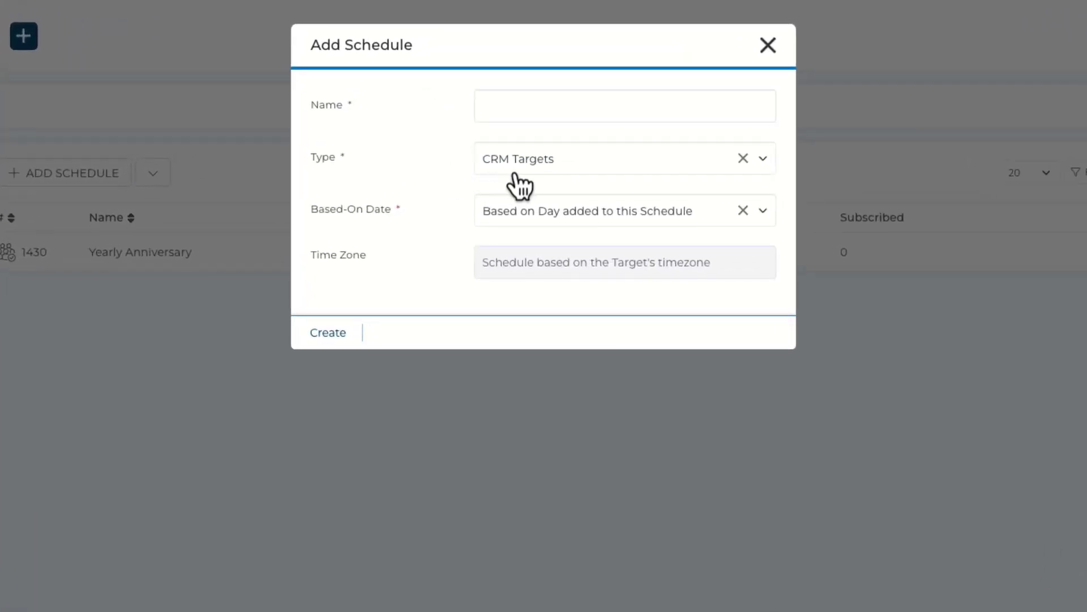
{"action": "left_click", "coordinate": [551, 218]}
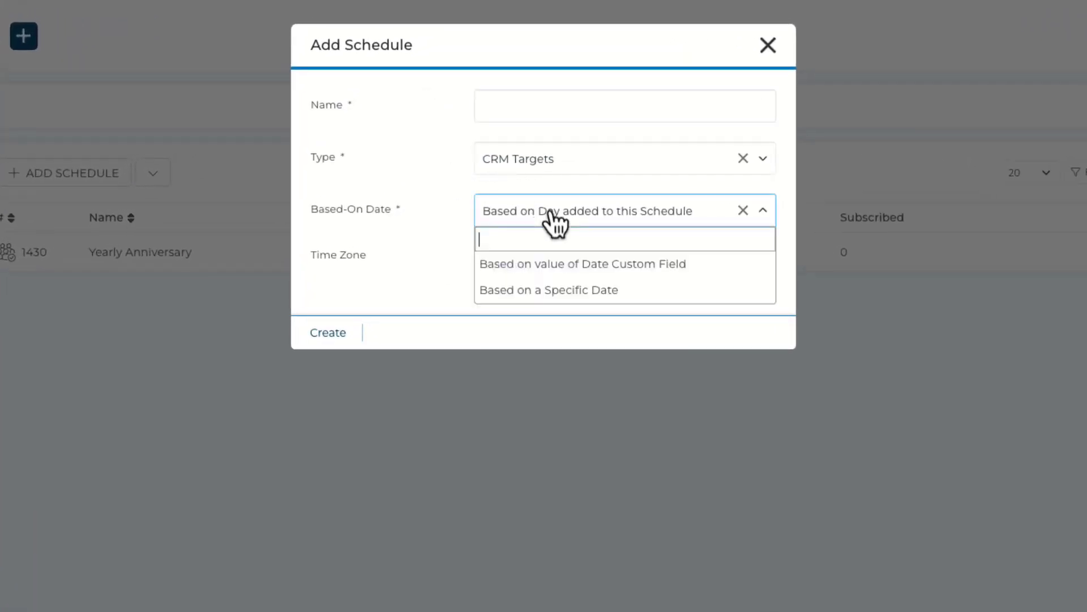
{"action": "left_click", "coordinate": [548, 290]}
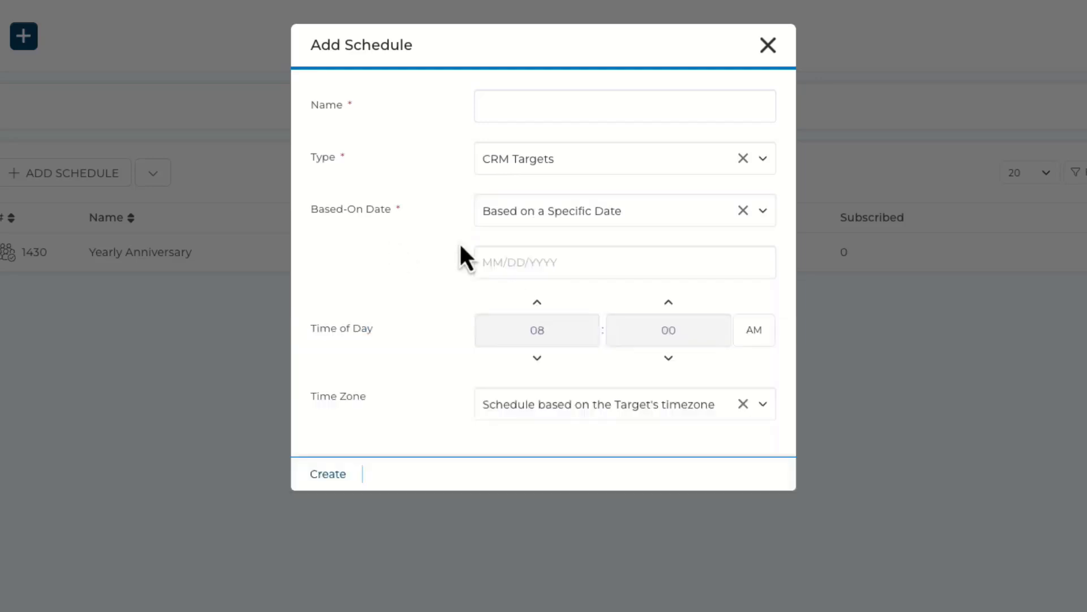
{"action": "left_click", "coordinate": [534, 263]}
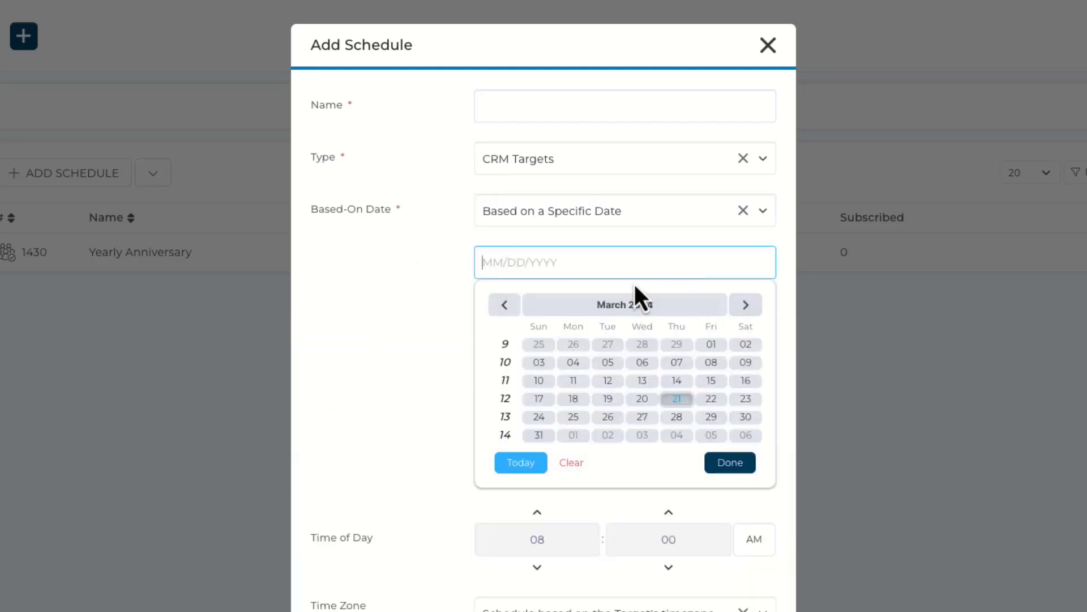
{"action": "type", "text": "12/25/2024"}
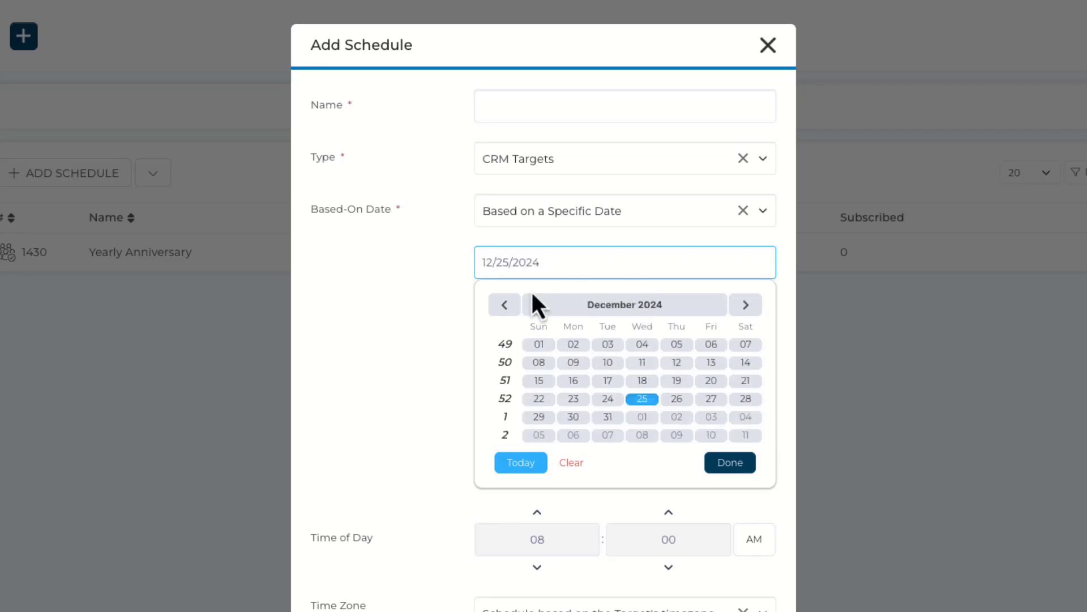
{"action": "left_click", "coordinate": [406, 261]}
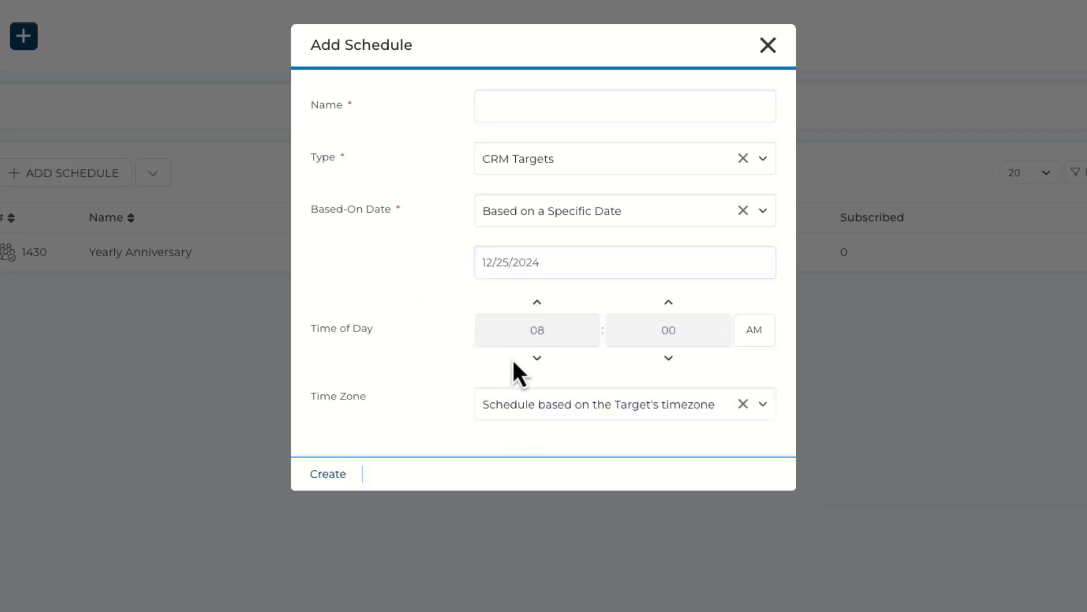
Name the new schedule "2024 Christmas Greeting" and create it
{"action": "left_click", "coordinate": [508, 106]}
{"action": "type", "text": "2024"}
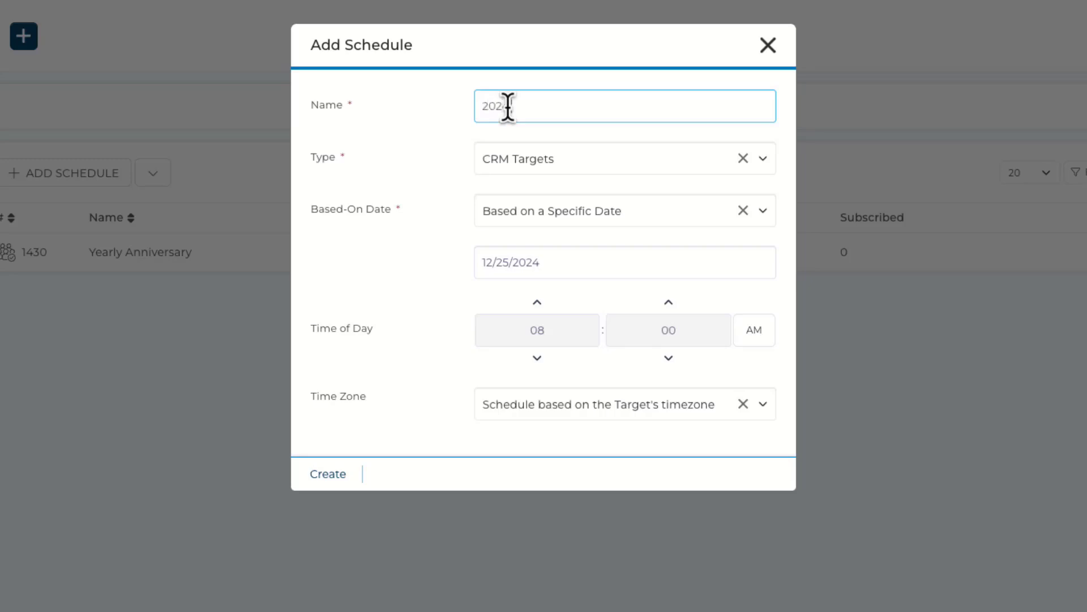
{"action": "type", "text": " Christmas C"}
{"action": "type", "text": "reeting"}
{"action": "left_click", "coordinate": [340, 475]}
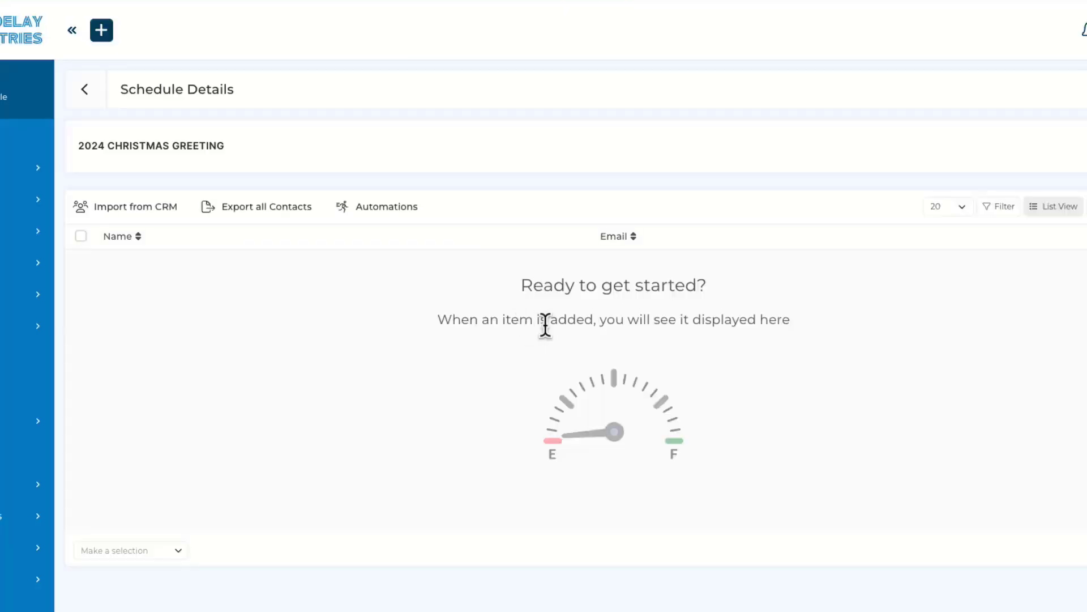
Add an automation entry named "Christmas Email Cannon" to the 2024 Christmas Greeting schedule, triggering after 1 minute
{"action": "left_click", "coordinate": [344, 210]}
{"action": "left_click", "coordinate": [538, 456]}
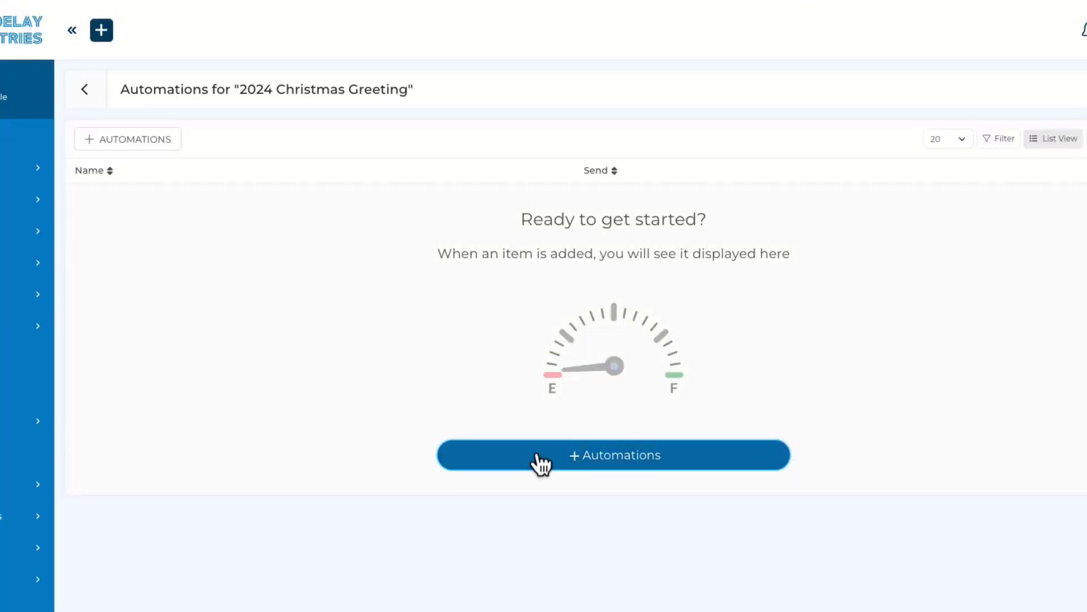
{"action": "left_click", "coordinate": [566, 165]}
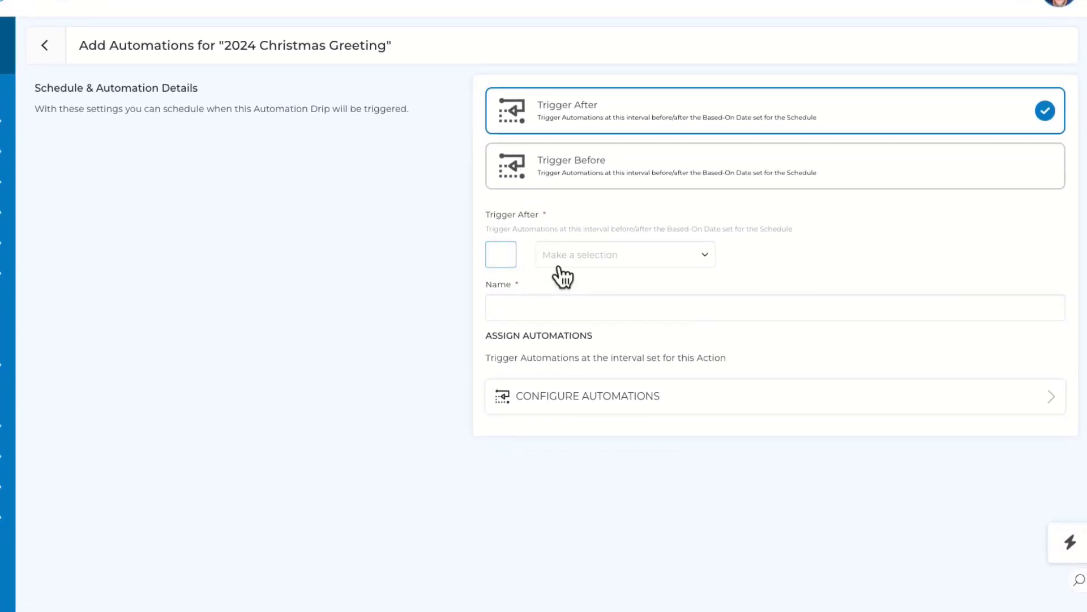
{"action": "type", "text": "1"}
{"action": "left_click", "coordinate": [580, 262]}
{"action": "left_click", "coordinate": [574, 298]}
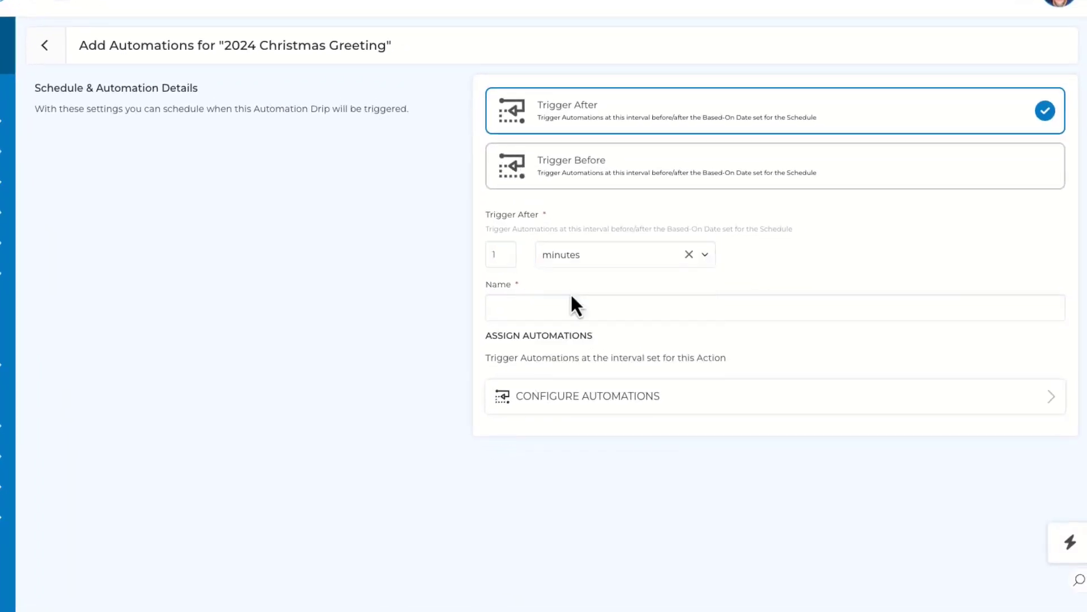
{"action": "left_click", "coordinate": [549, 300]}
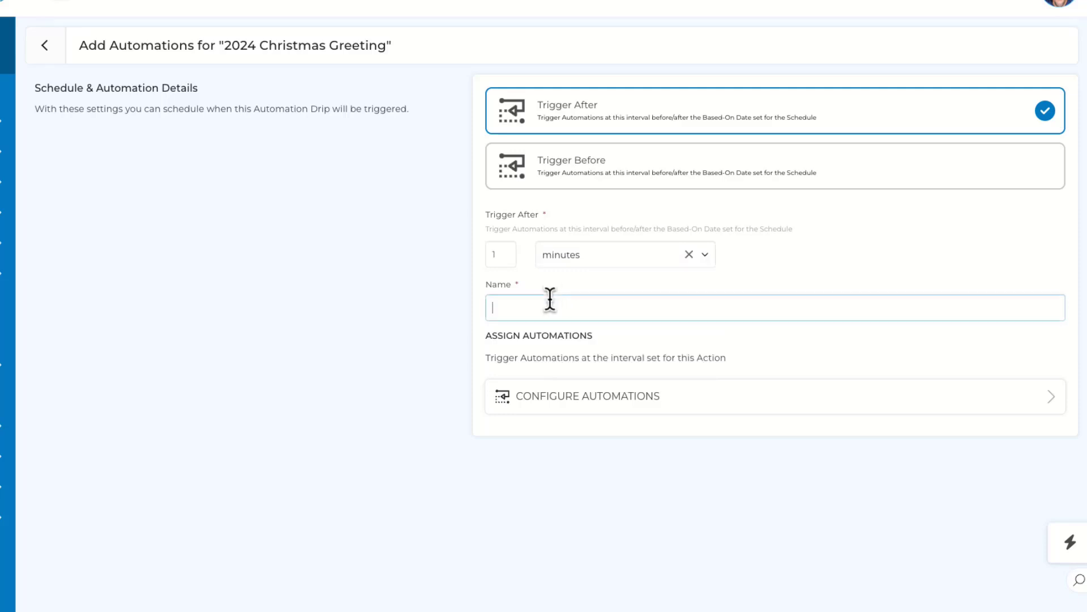
{"action": "type", "text": "Christmas Email Cannon"}
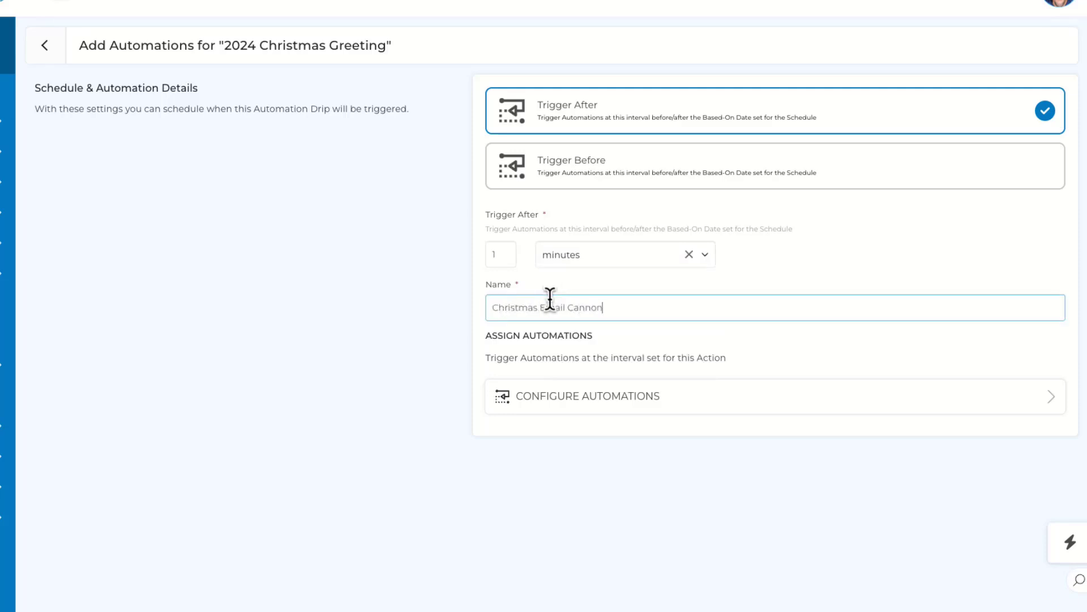
Add a Send Email to Target automation with the subject "Merry Christmas" to the Christmas Email Cannon entry and save it
{"action": "left_click", "coordinate": [617, 399]}
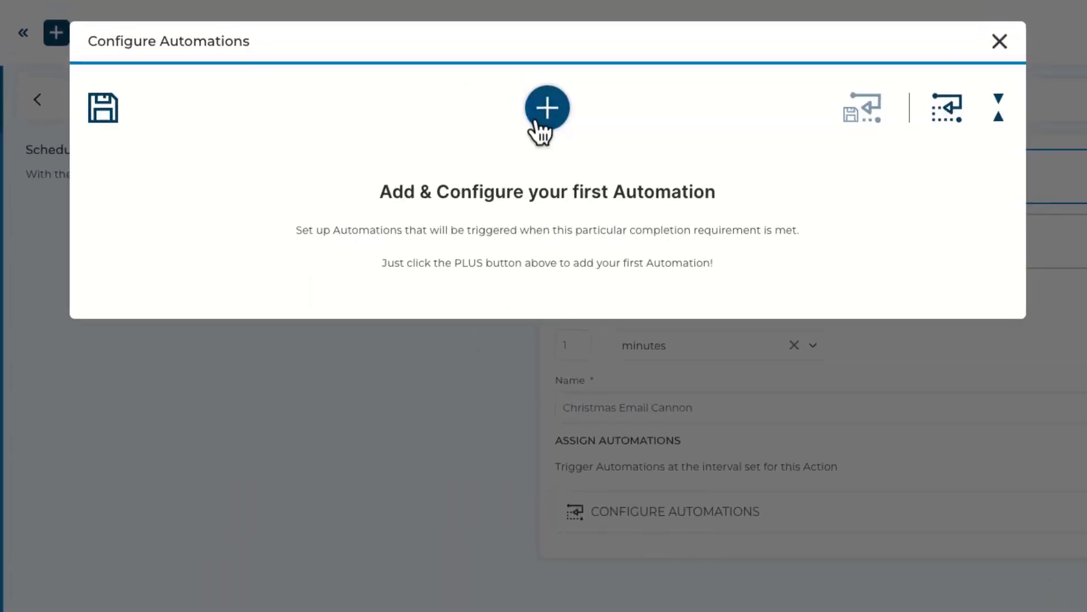
{"action": "left_click", "coordinate": [537, 102]}
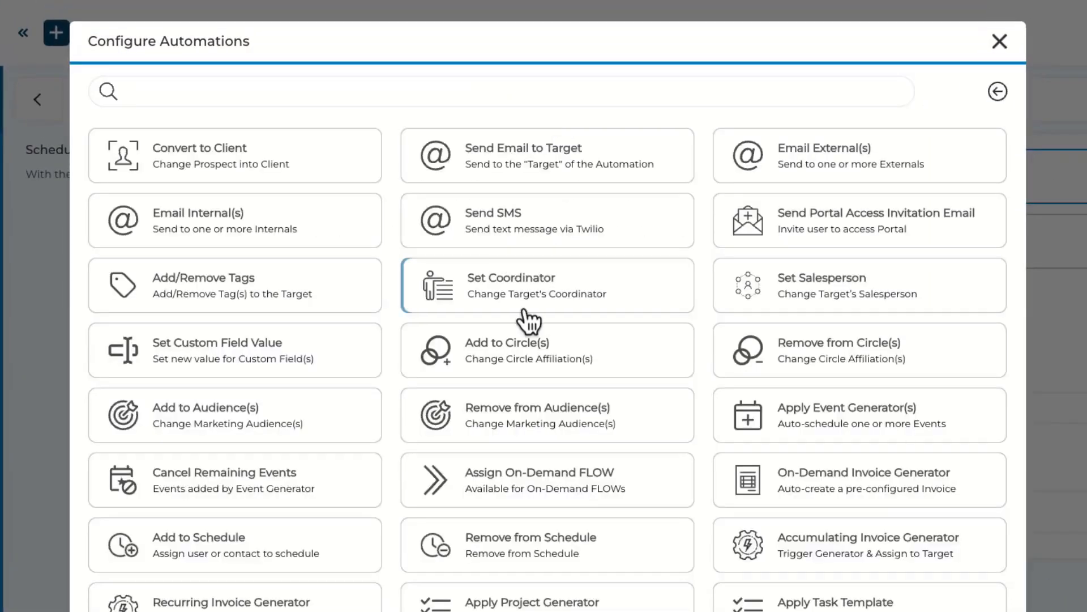
{"action": "left_click", "coordinate": [503, 156]}
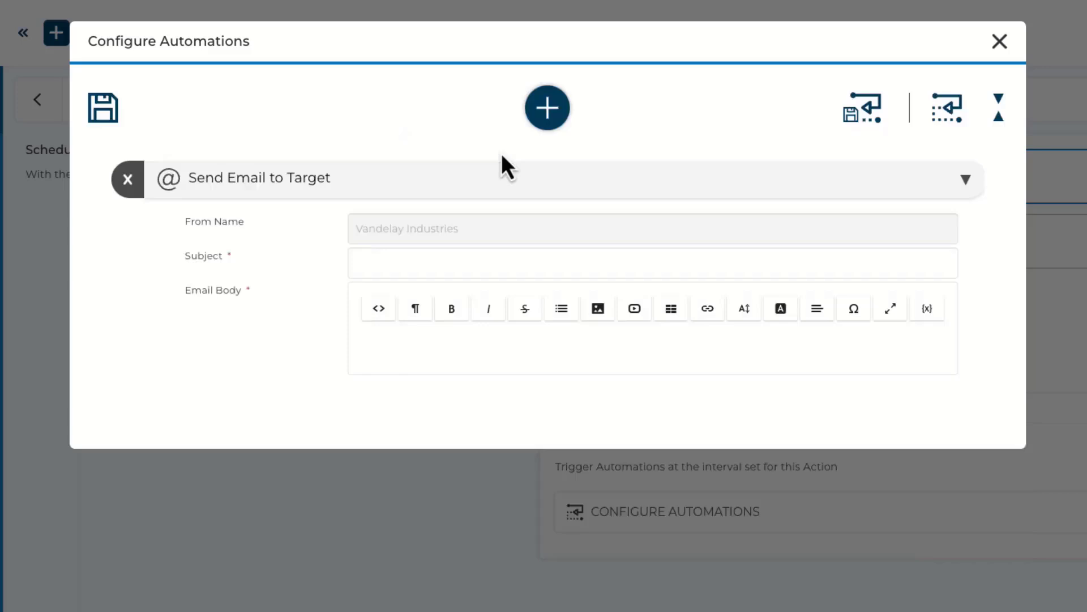
{"action": "left_click", "coordinate": [434, 258]}
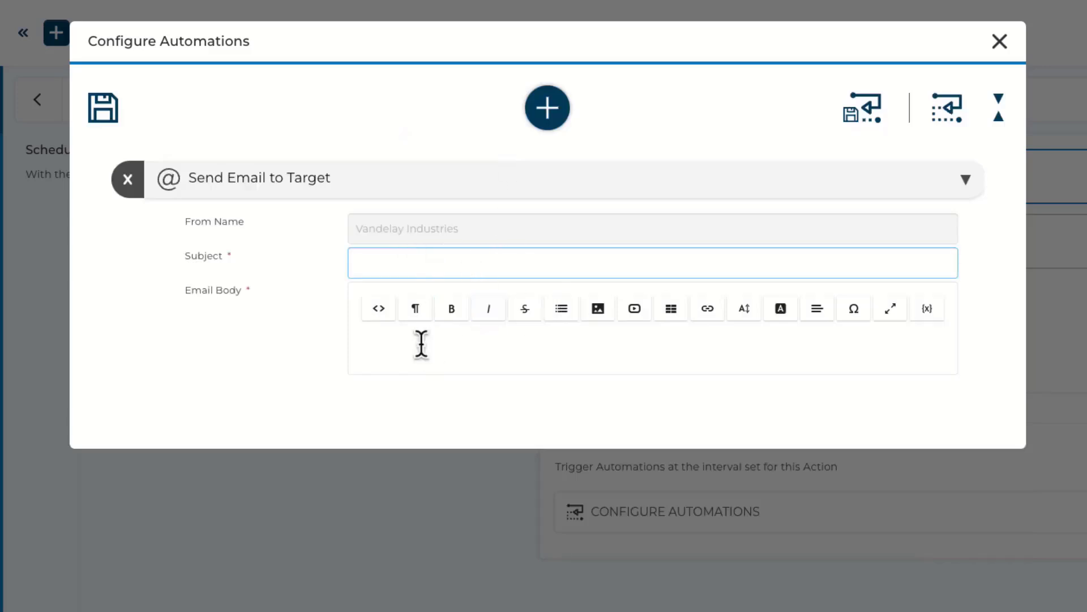
{"action": "type", "text": "Merry Christmas"}
{"action": "key", "text": "Tab"}
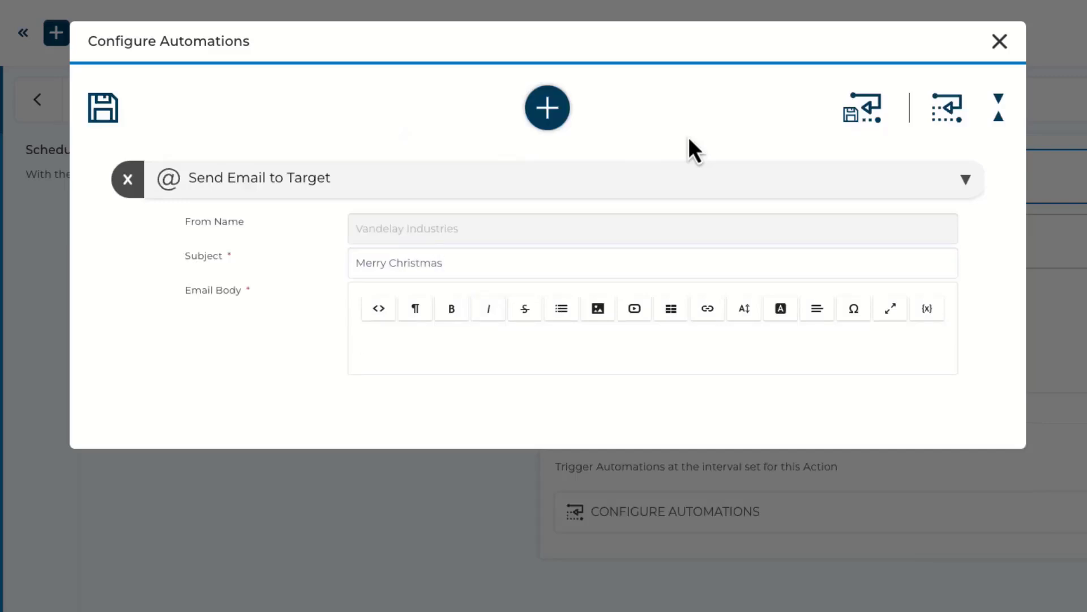
{"action": "left_click", "coordinate": [95, 114]}
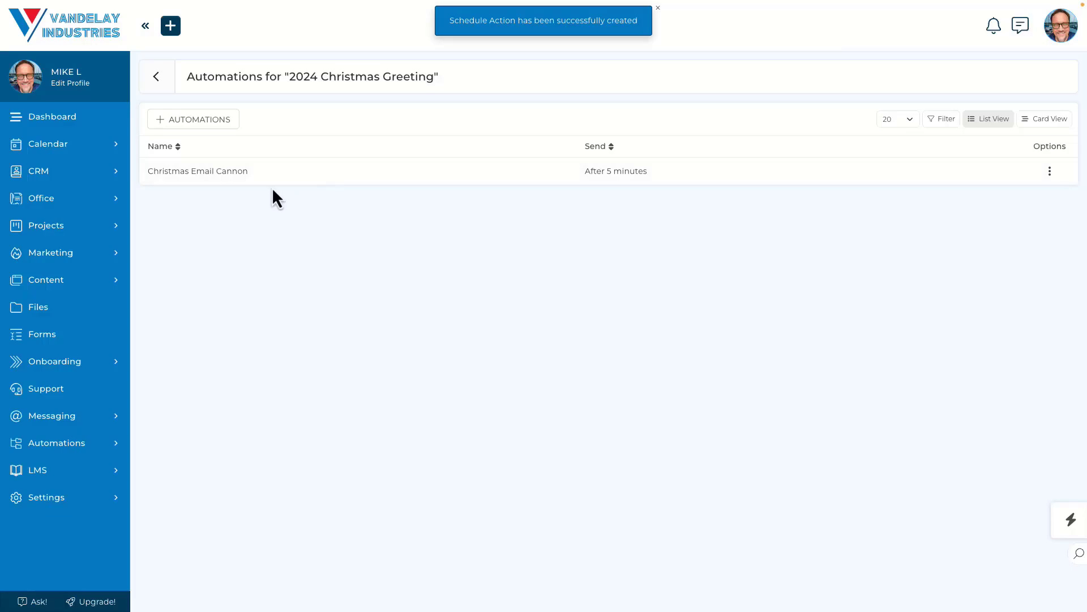
Start another direct schedule for CRM Targets, base it on the value of a date custom field, and check which custom fields are selectable
{"action": "left_click", "coordinate": [156, 77]}
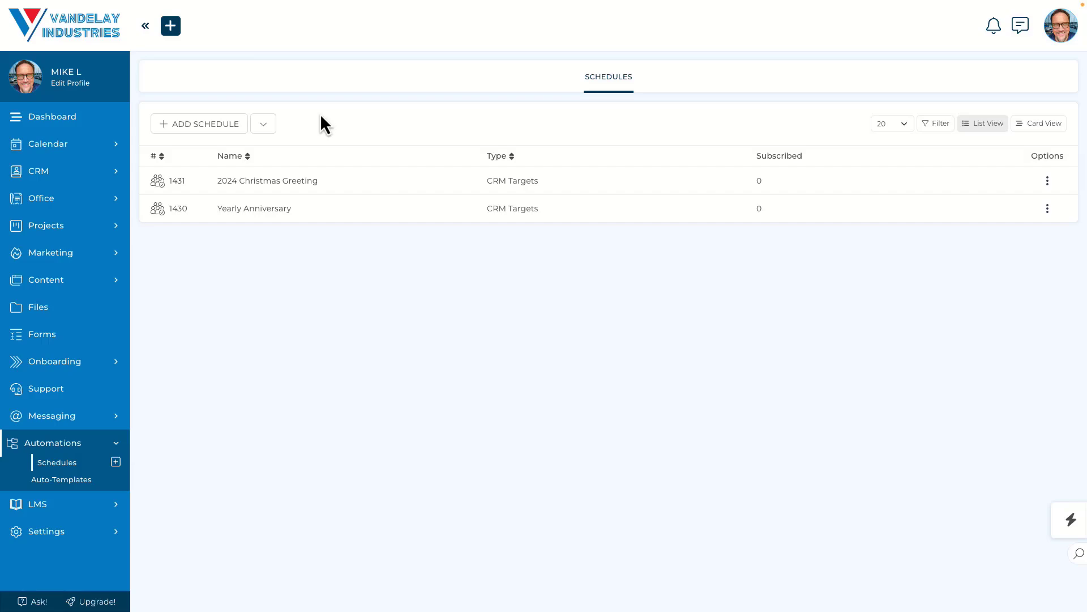
{"action": "left_click", "coordinate": [221, 126]}
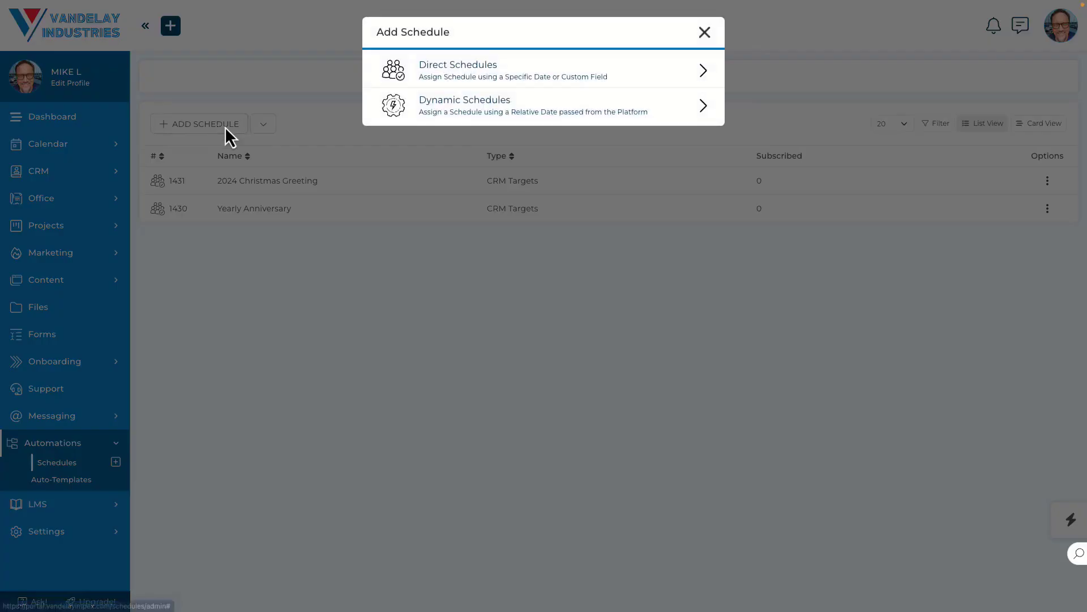
{"action": "left_click", "coordinate": [447, 82]}
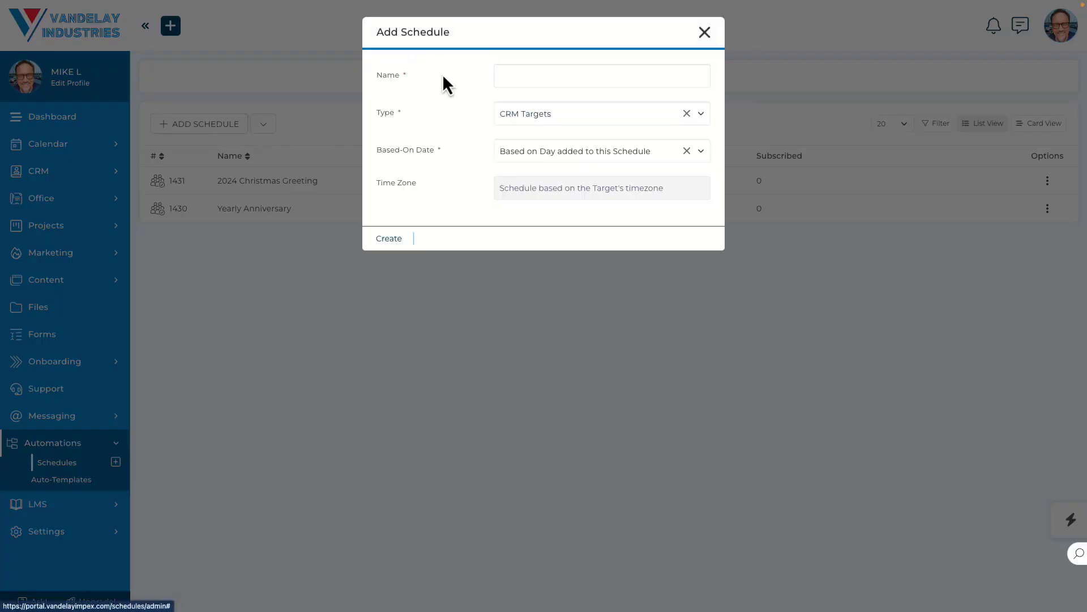
{"action": "left_click", "coordinate": [542, 149]}
{"action": "left_click", "coordinate": [536, 253]}
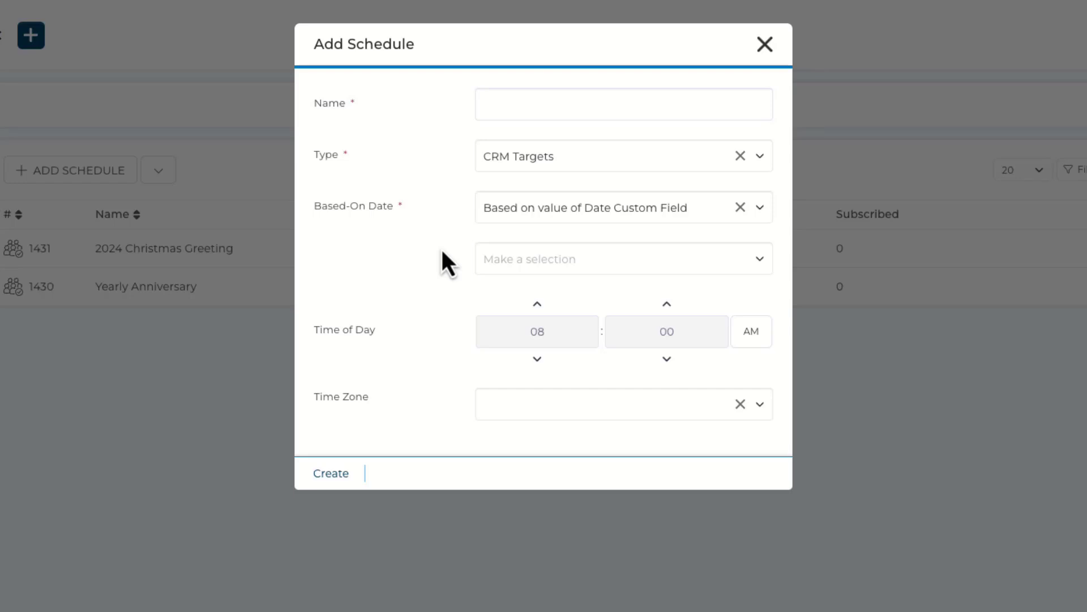
{"action": "left_click", "coordinate": [524, 260]}
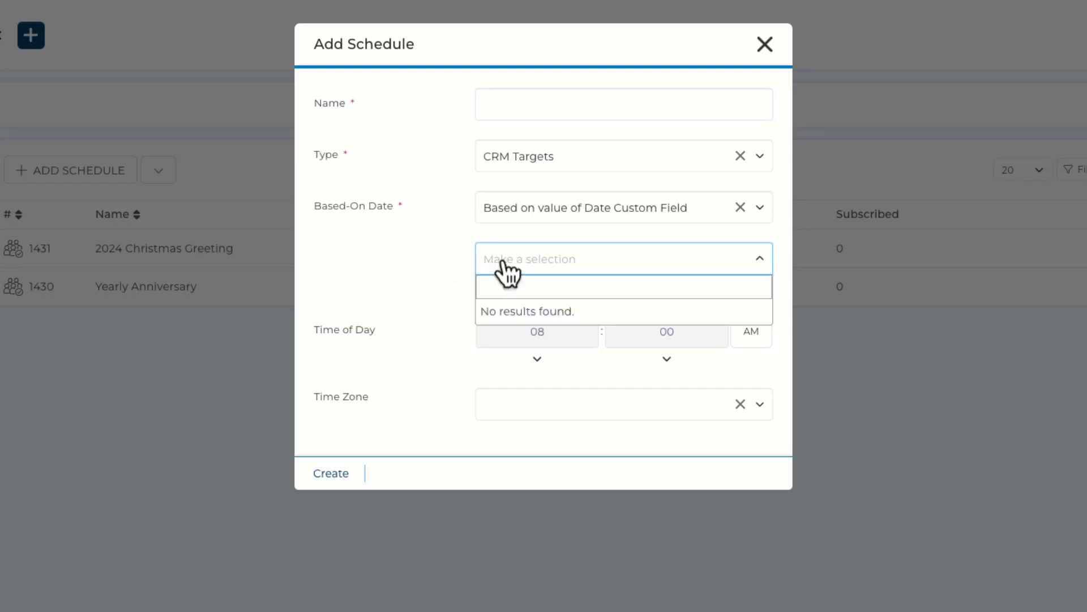
{"action": "left_click", "coordinate": [460, 257]}
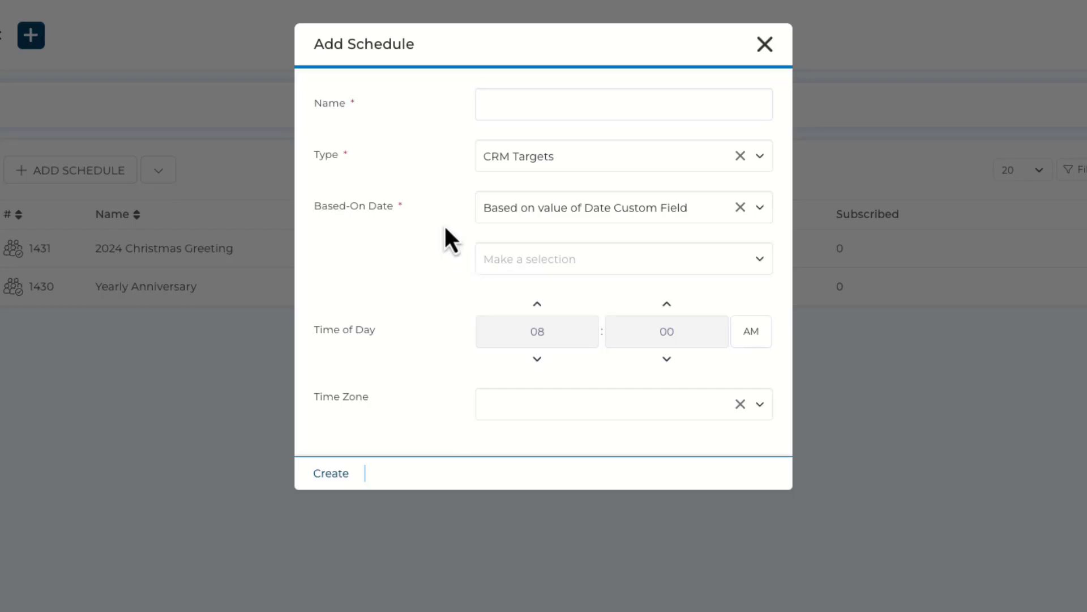